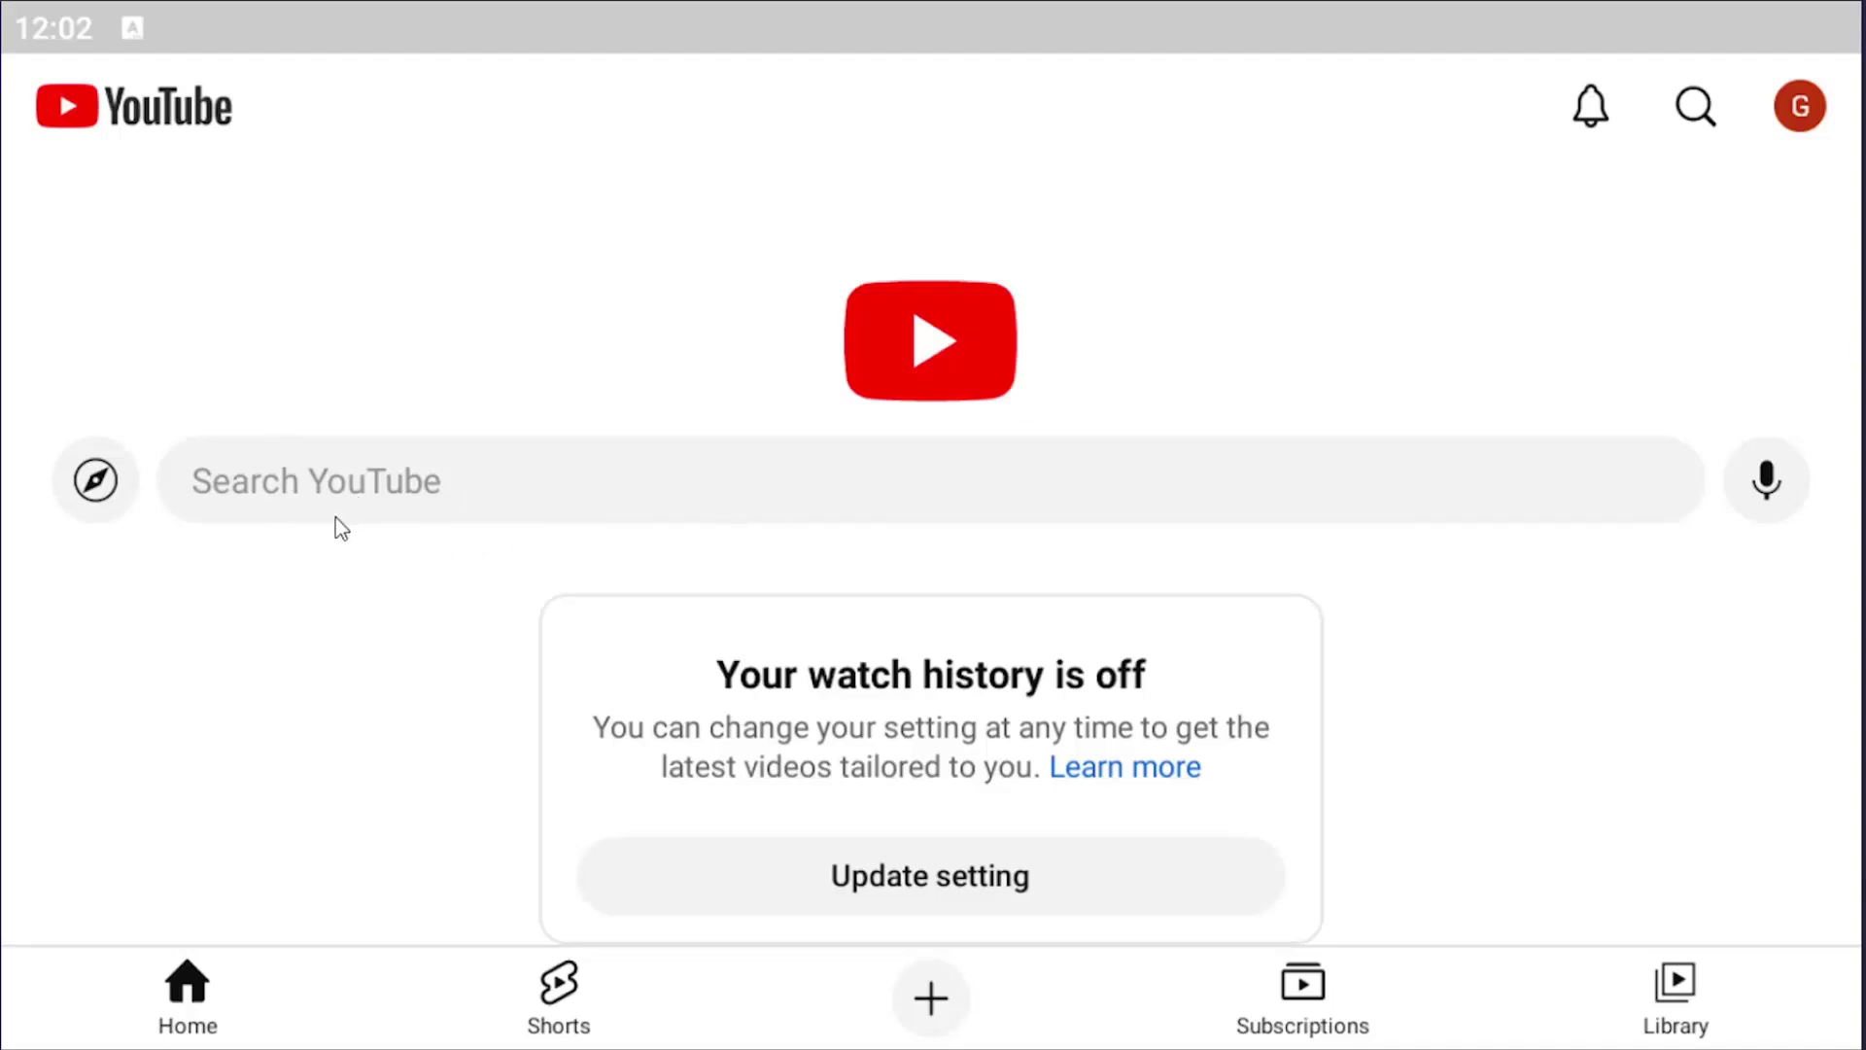
Search YouTube for 'mdtechvideos' to list the MDTechVideos channel and its uploads
left_click(318, 497)
type("mdtechvideos")
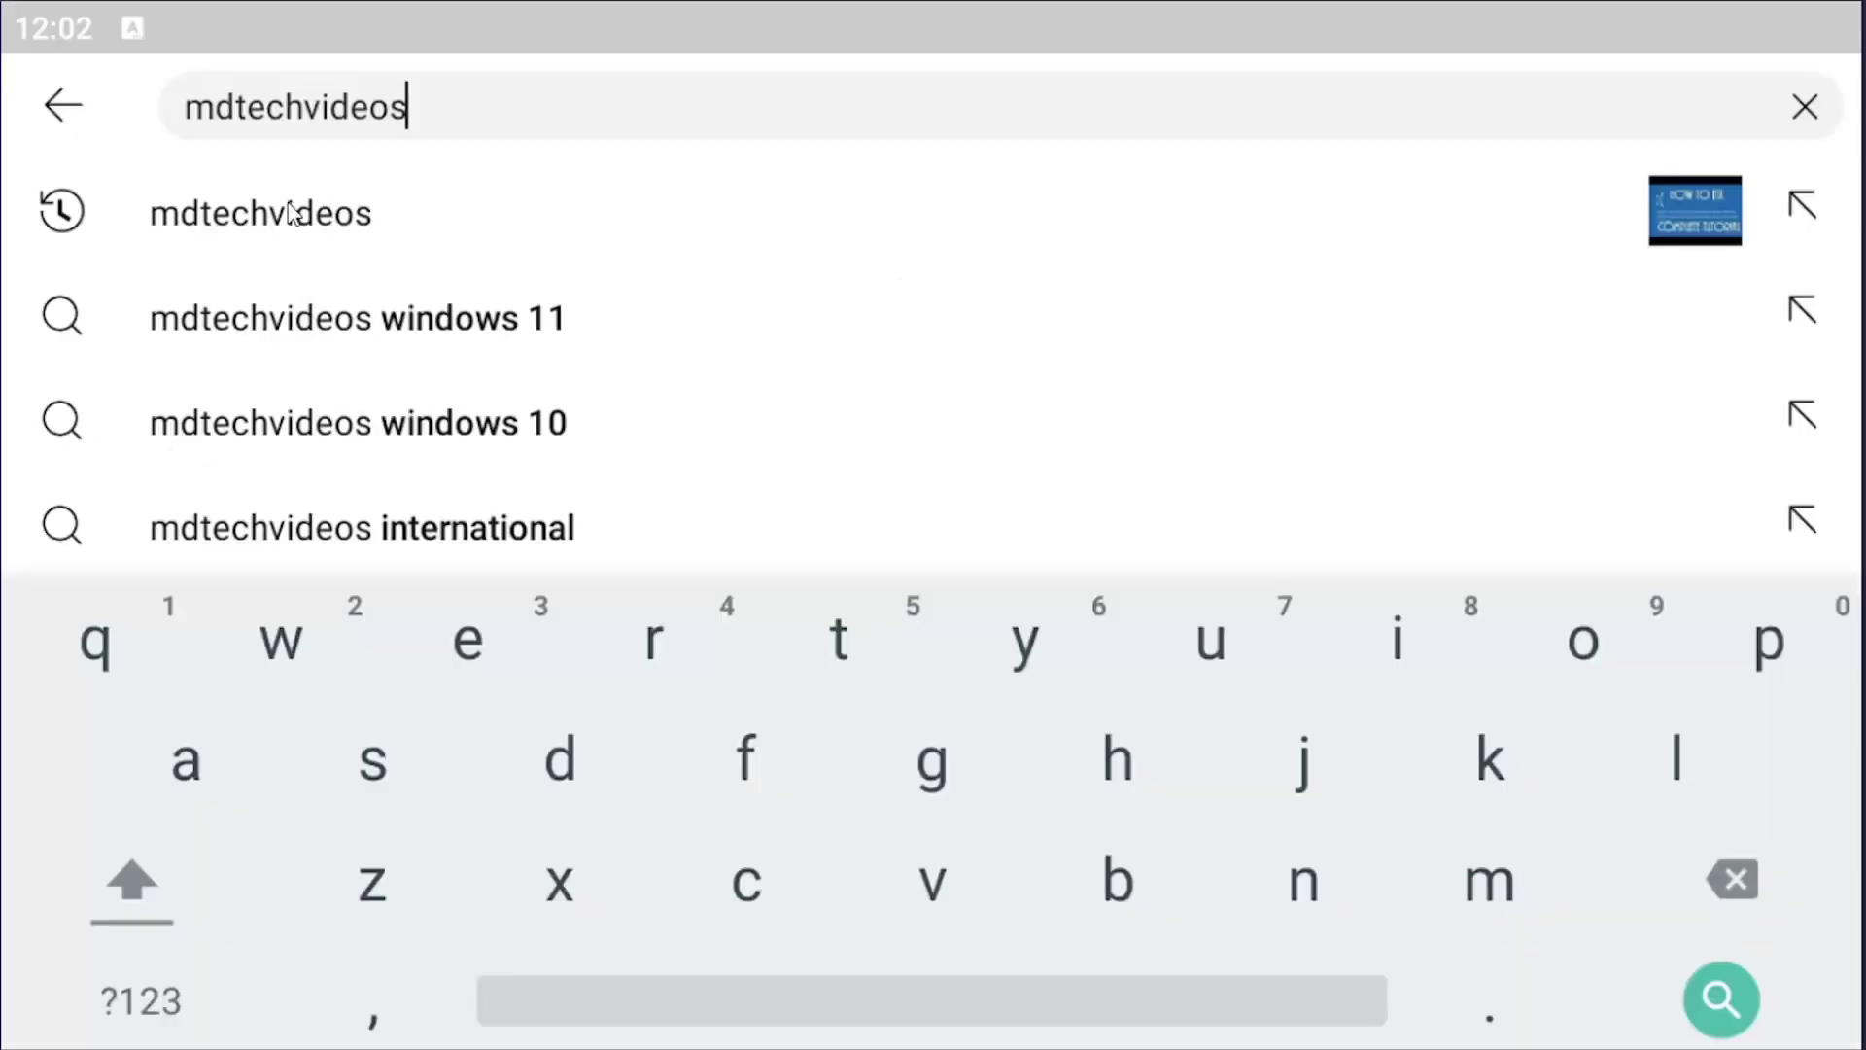
left_click(300, 216)
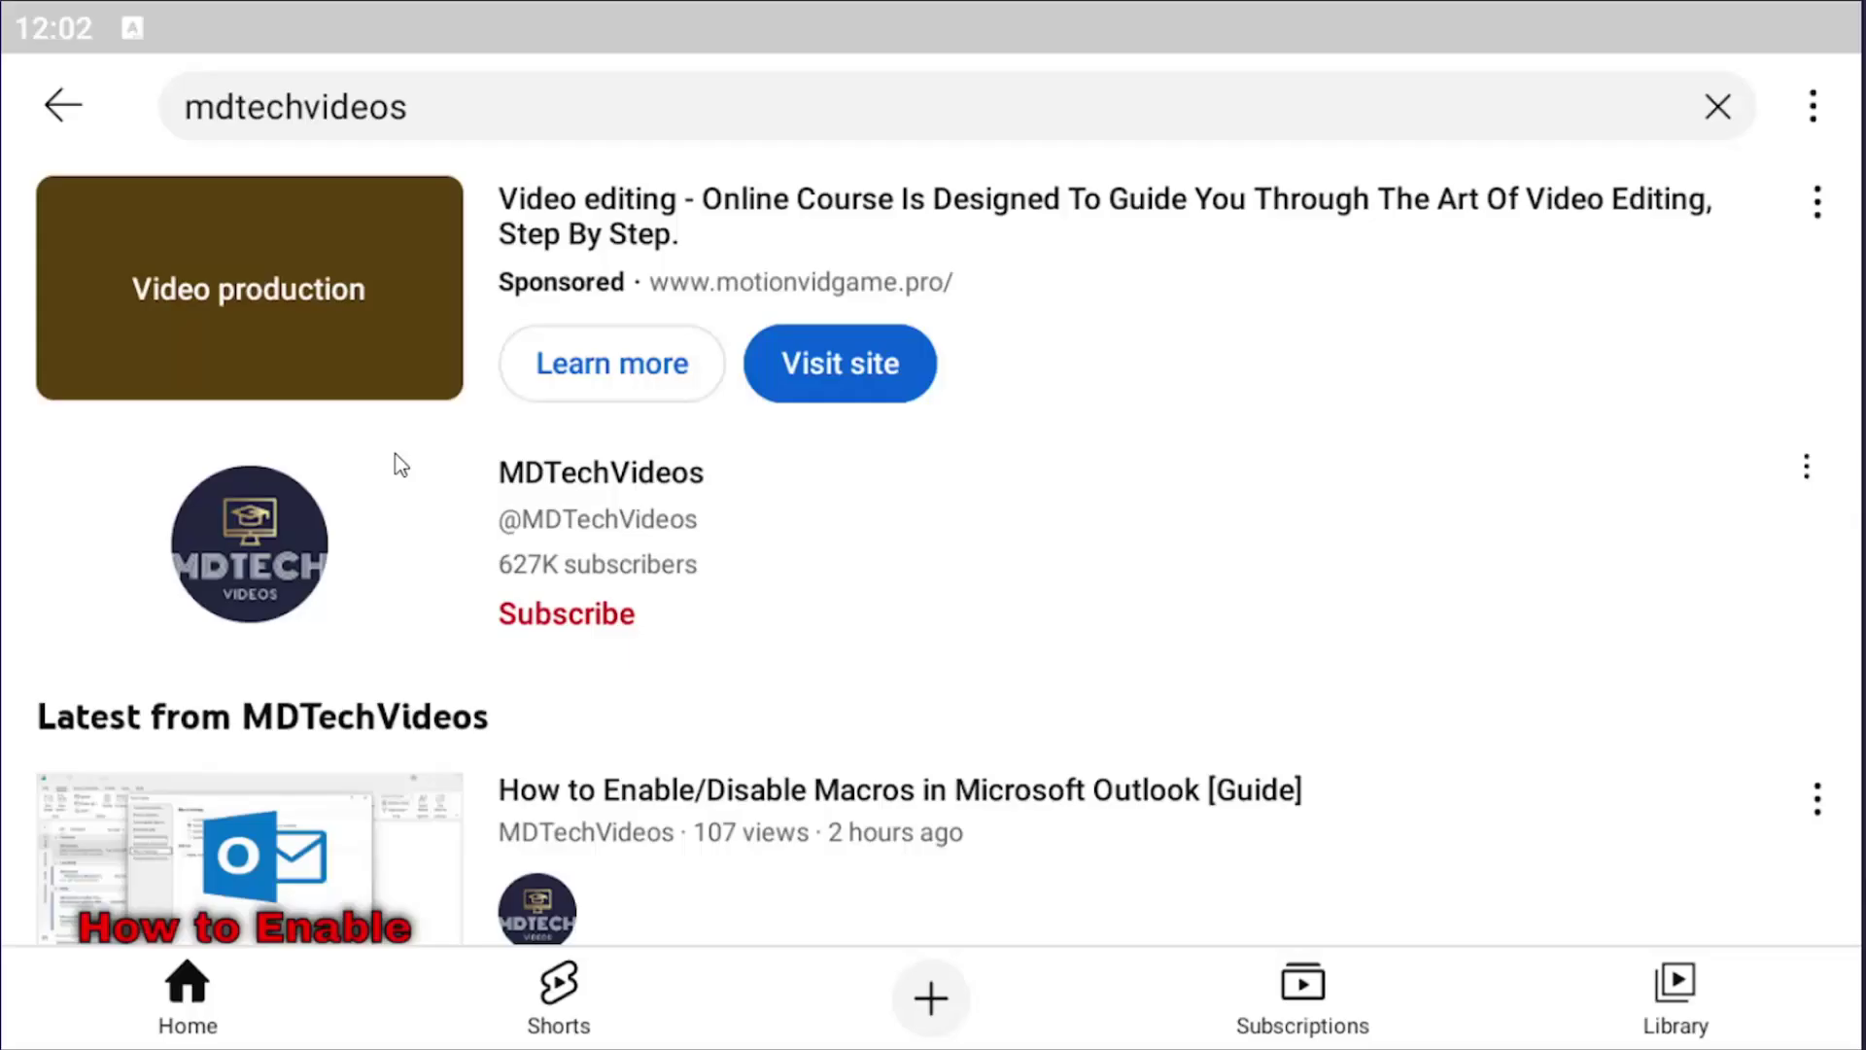
Open Search filters from the results' overflow menu
left_click(1815, 113)
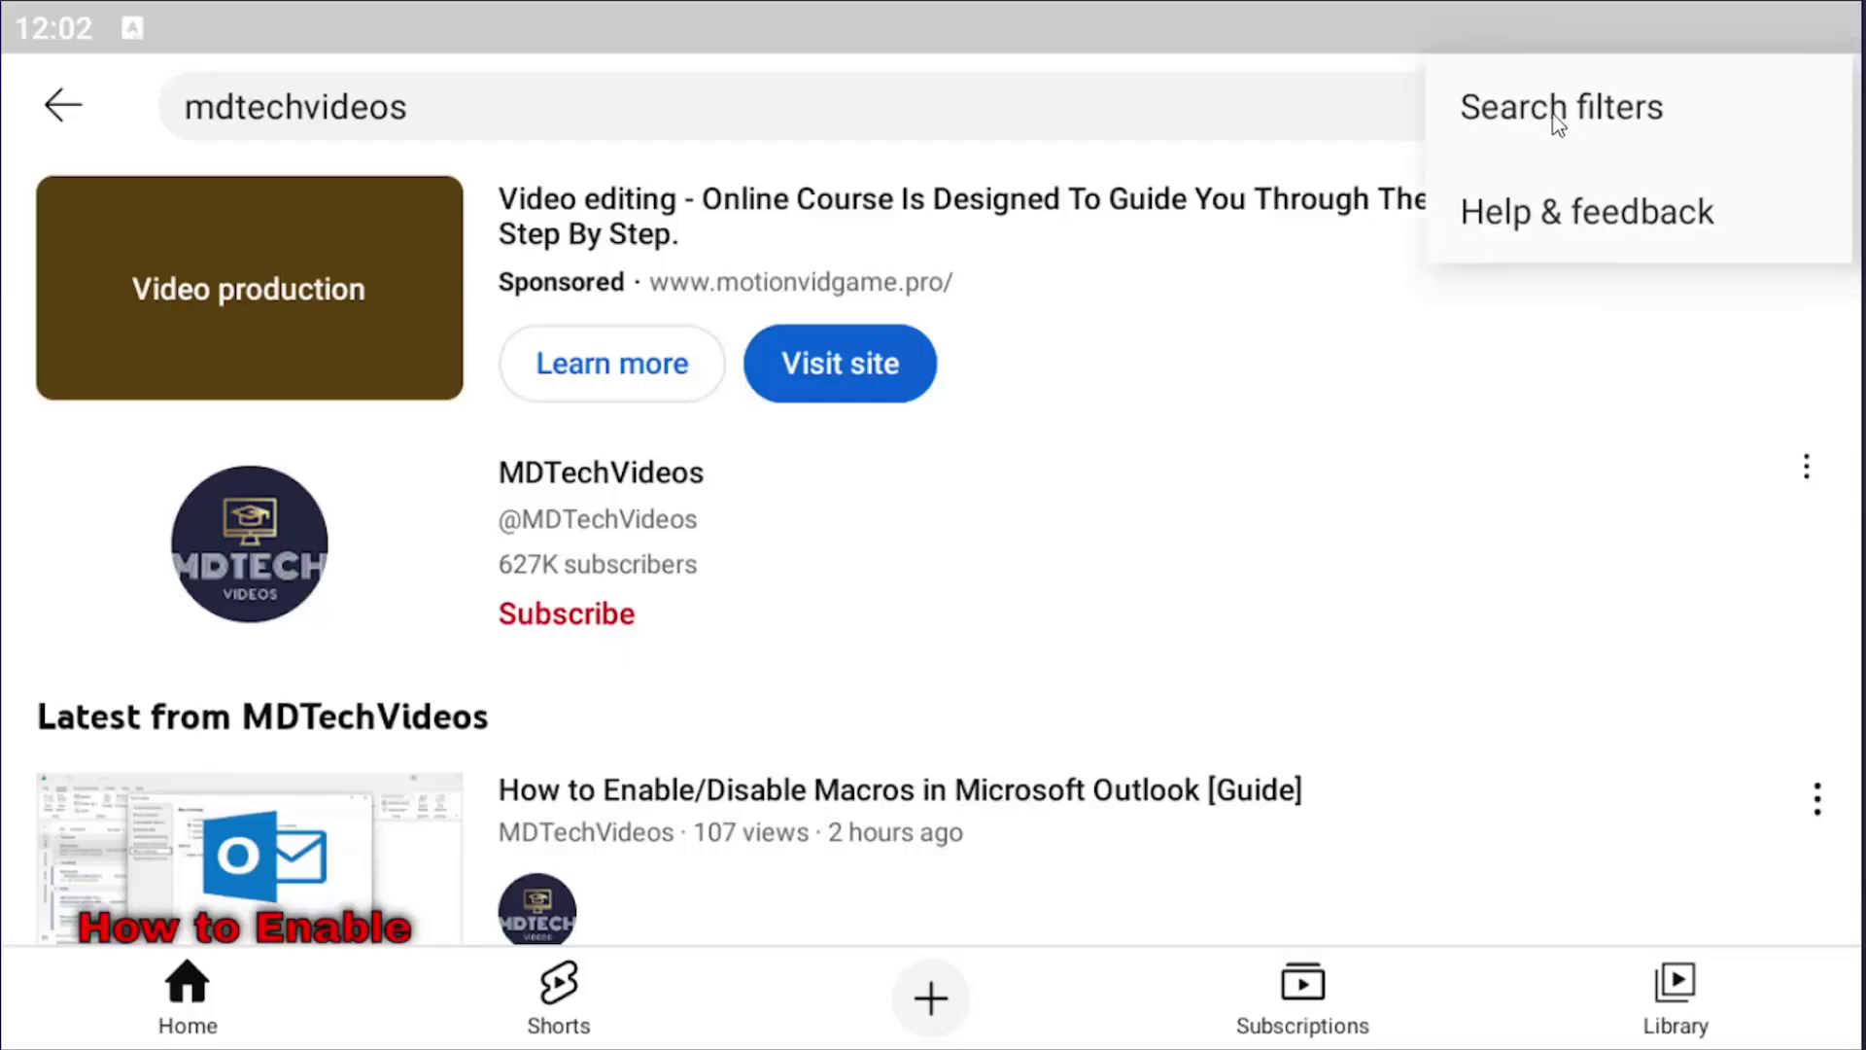
left_click(1524, 114)
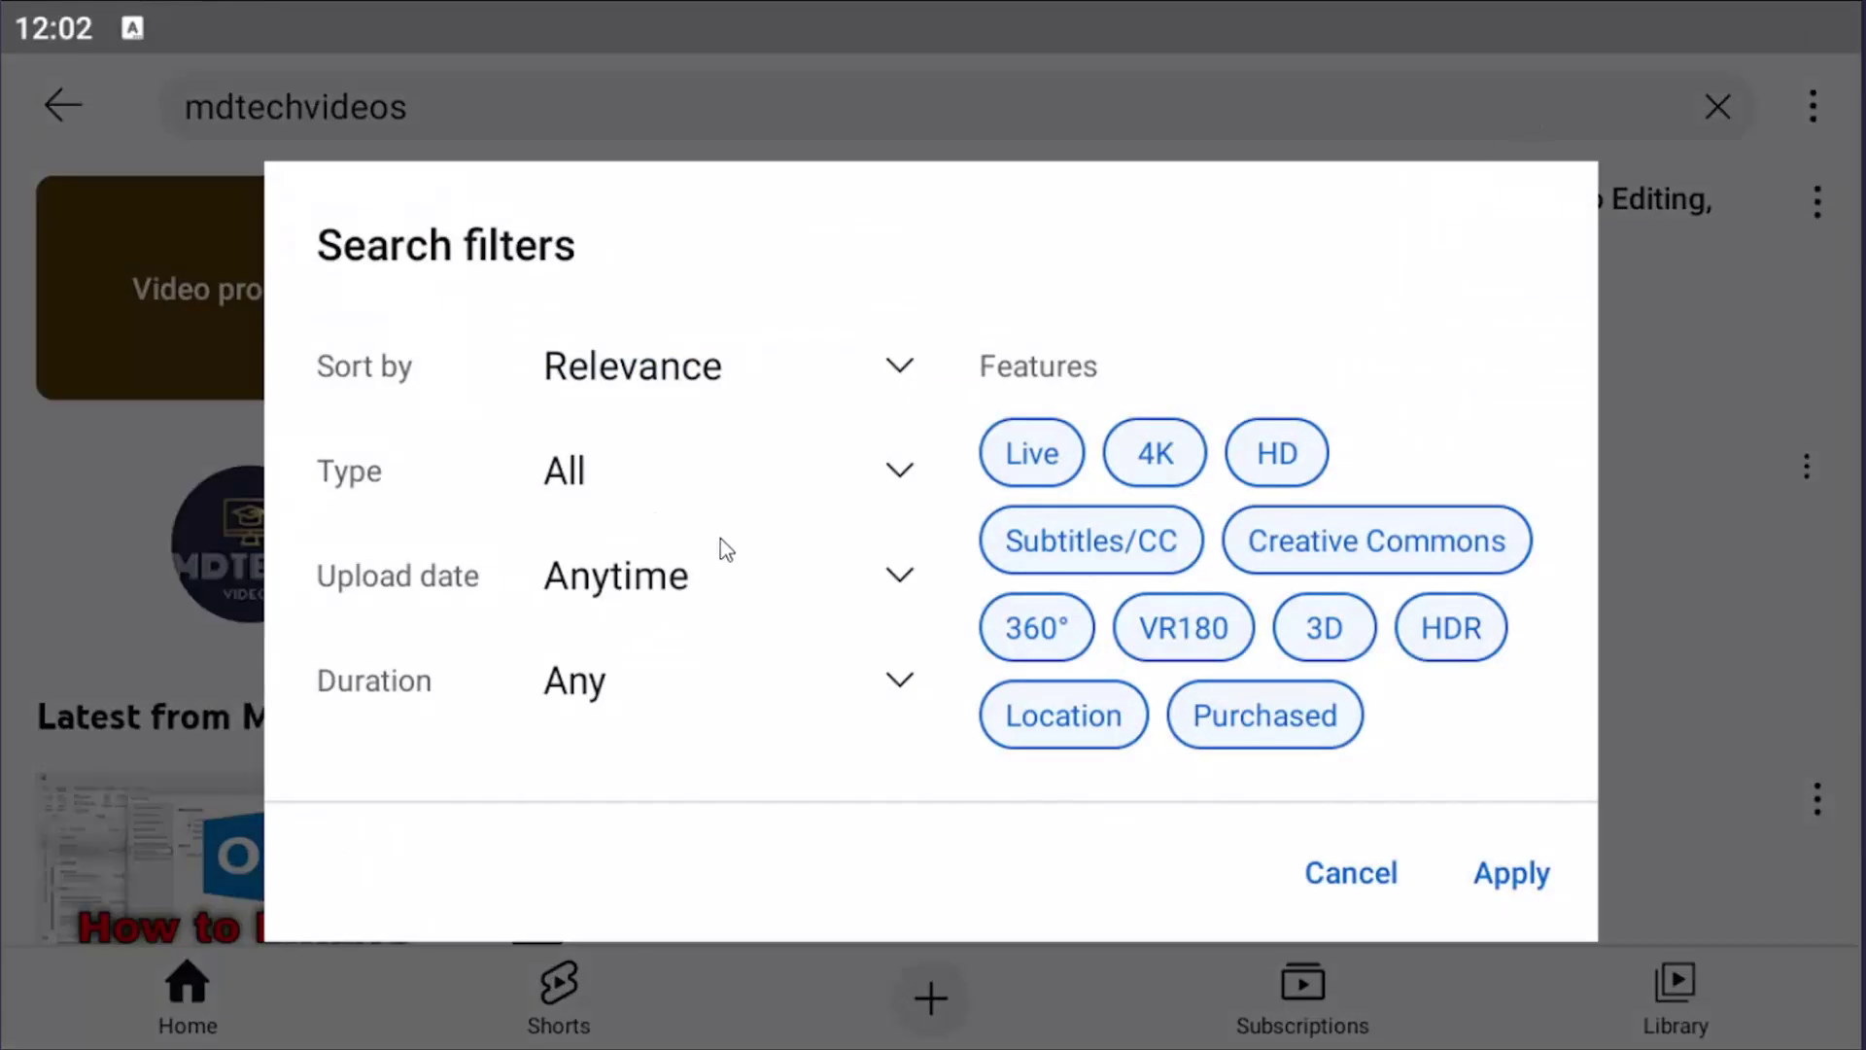
View the Sort by, Type, Upload date and Duration lists, keeping Relevance, All, Anytime and Any
left_click(892, 366)
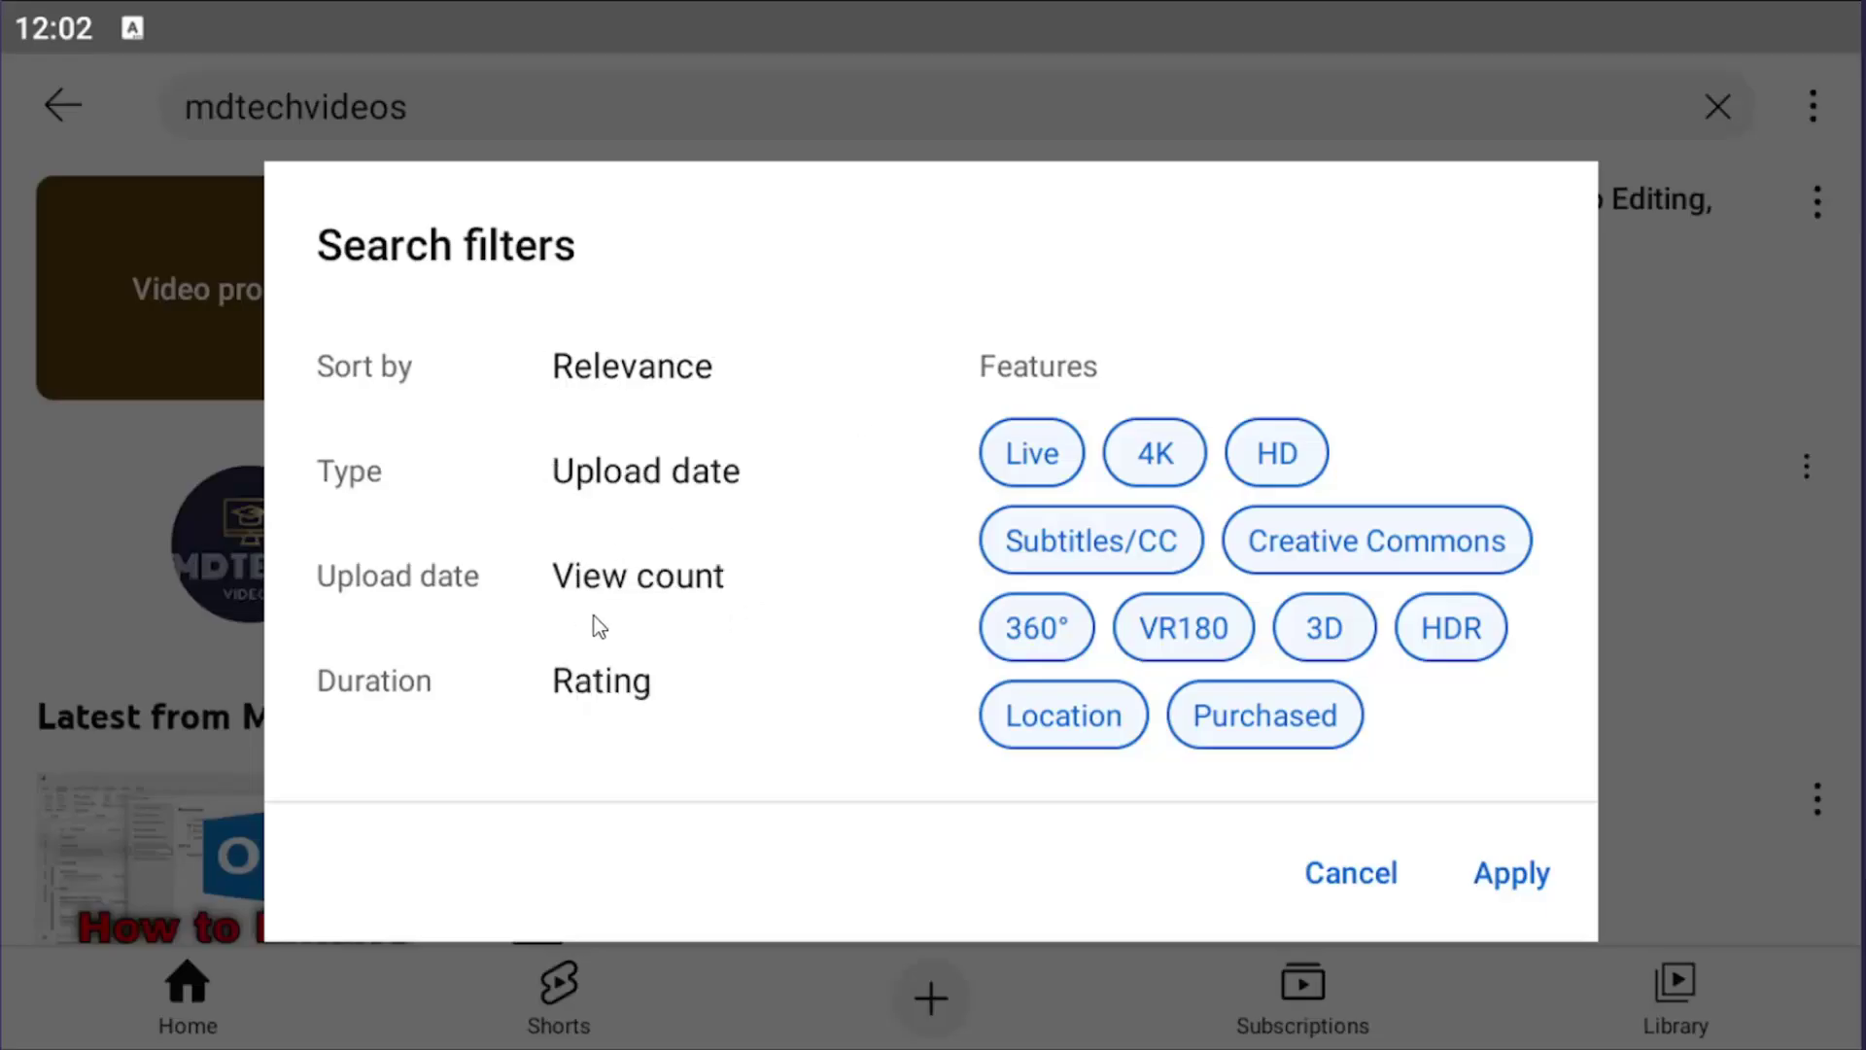
left_click(388, 467)
left_click(574, 489)
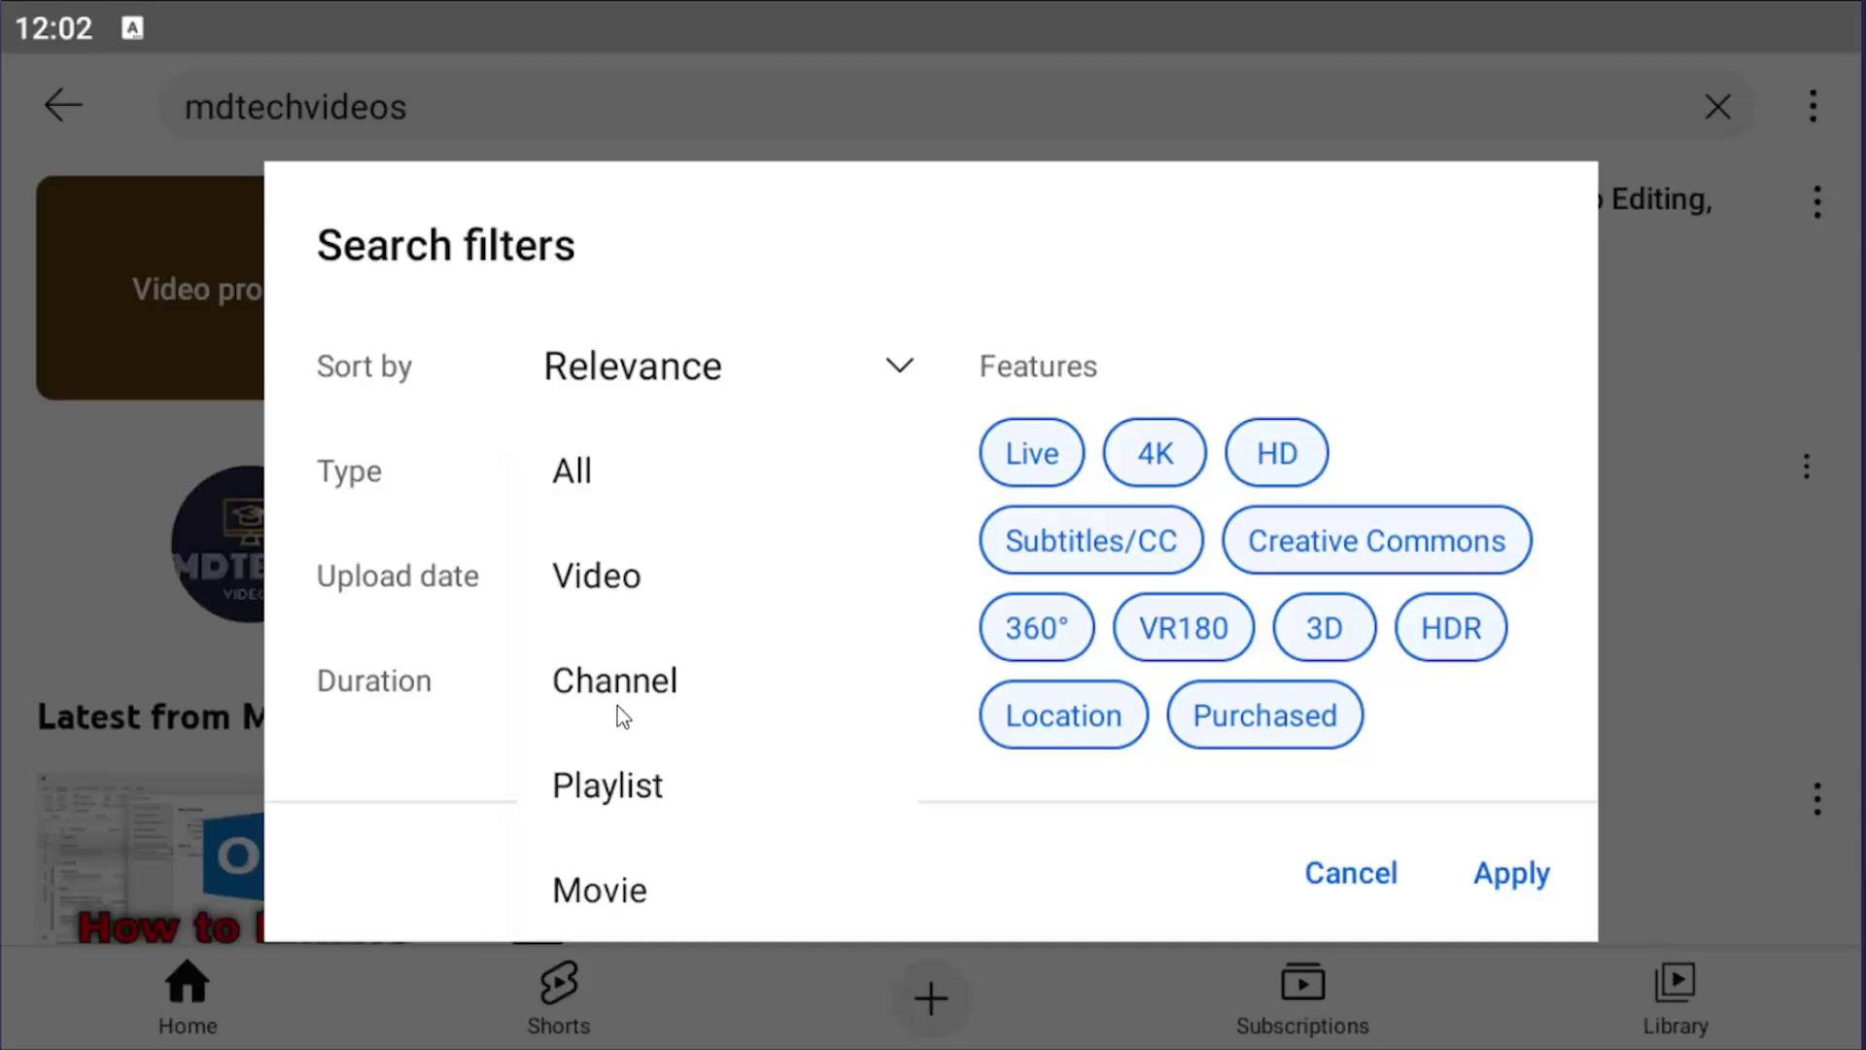
left_click(445, 655)
left_click(620, 584)
scroll(658, 890, "down", 1)
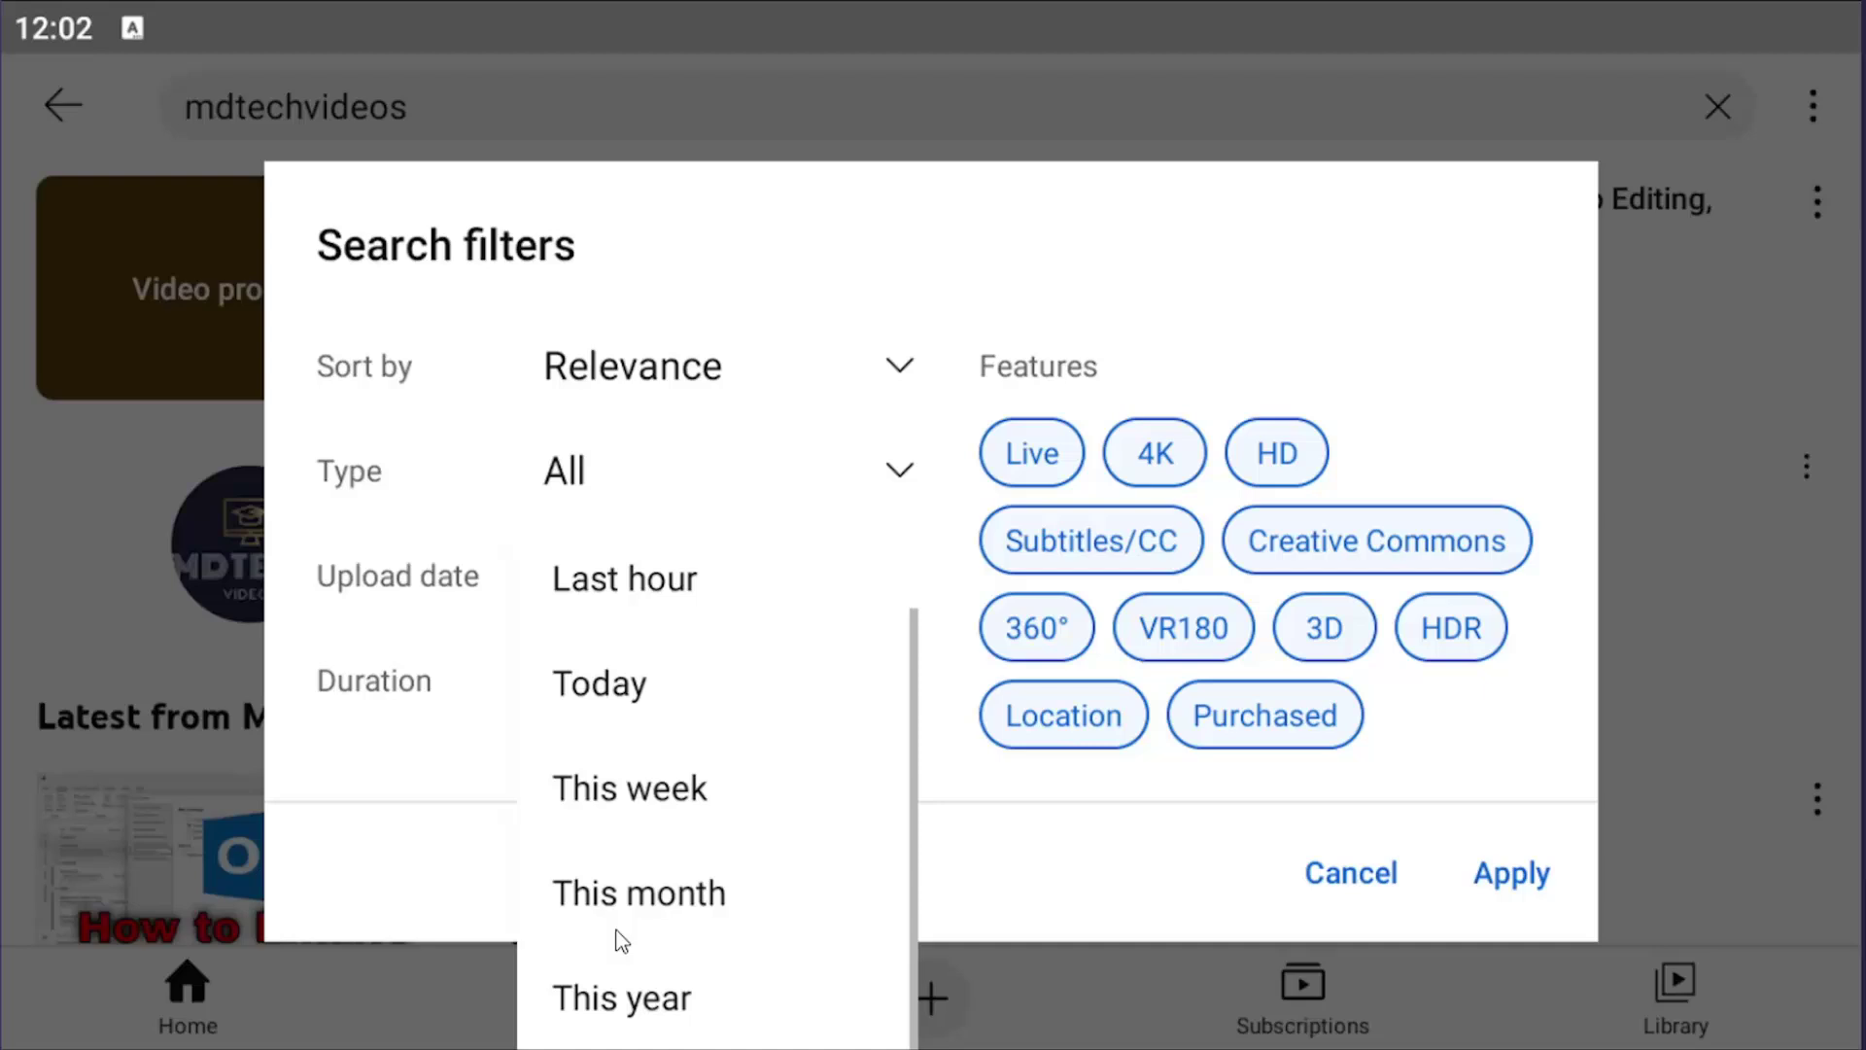
left_click(452, 656)
left_click(688, 683)
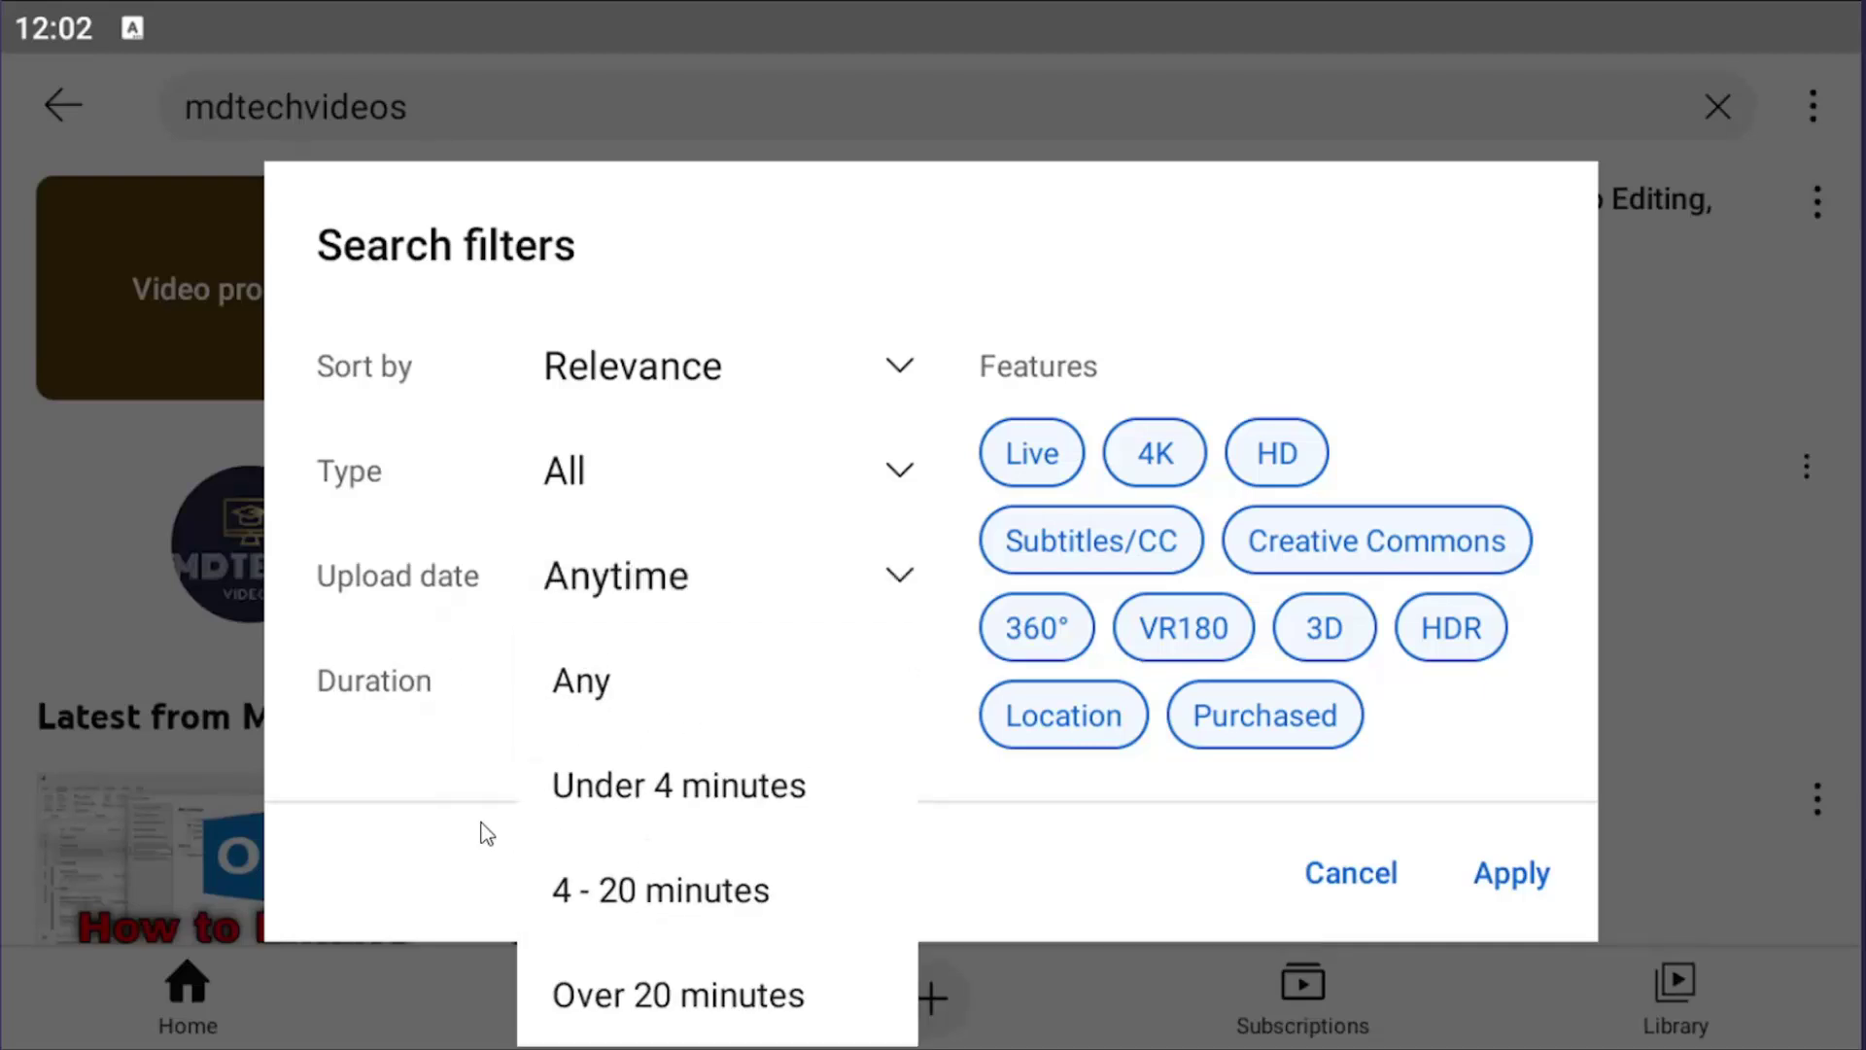
left_click(428, 729)
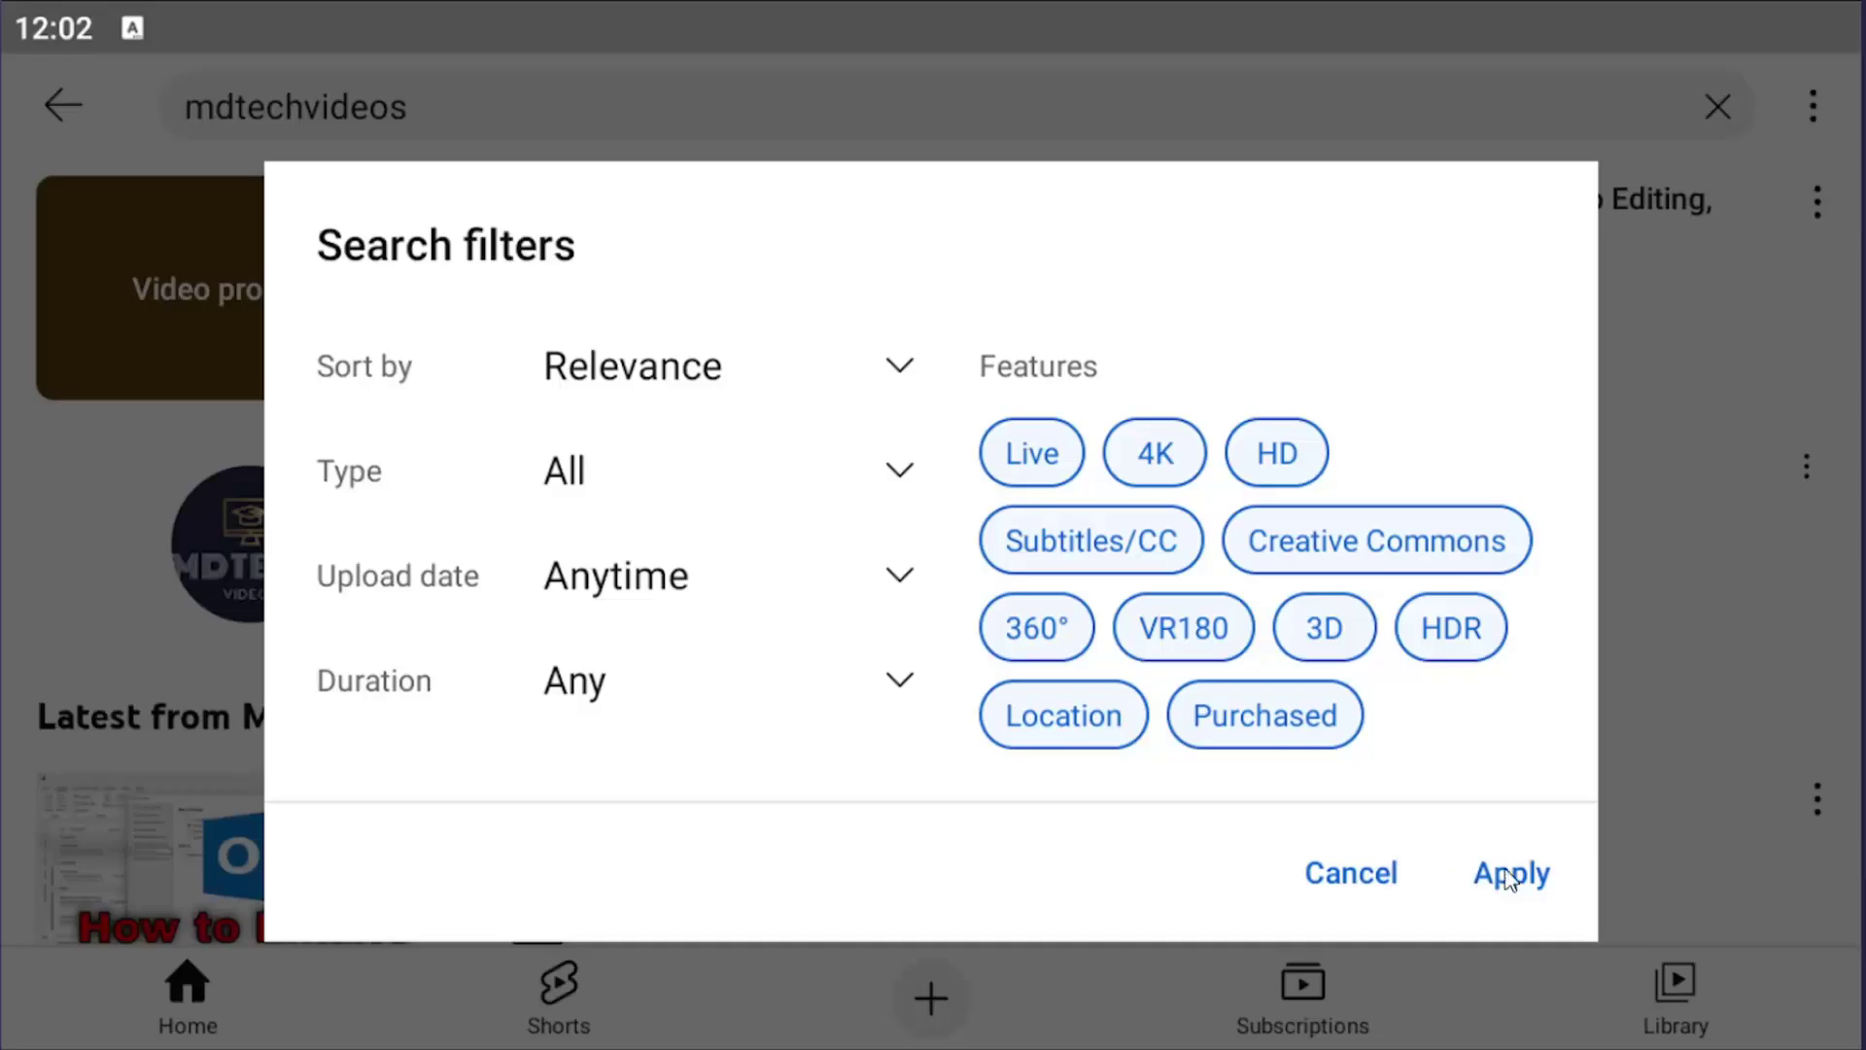
left_click(1352, 874)
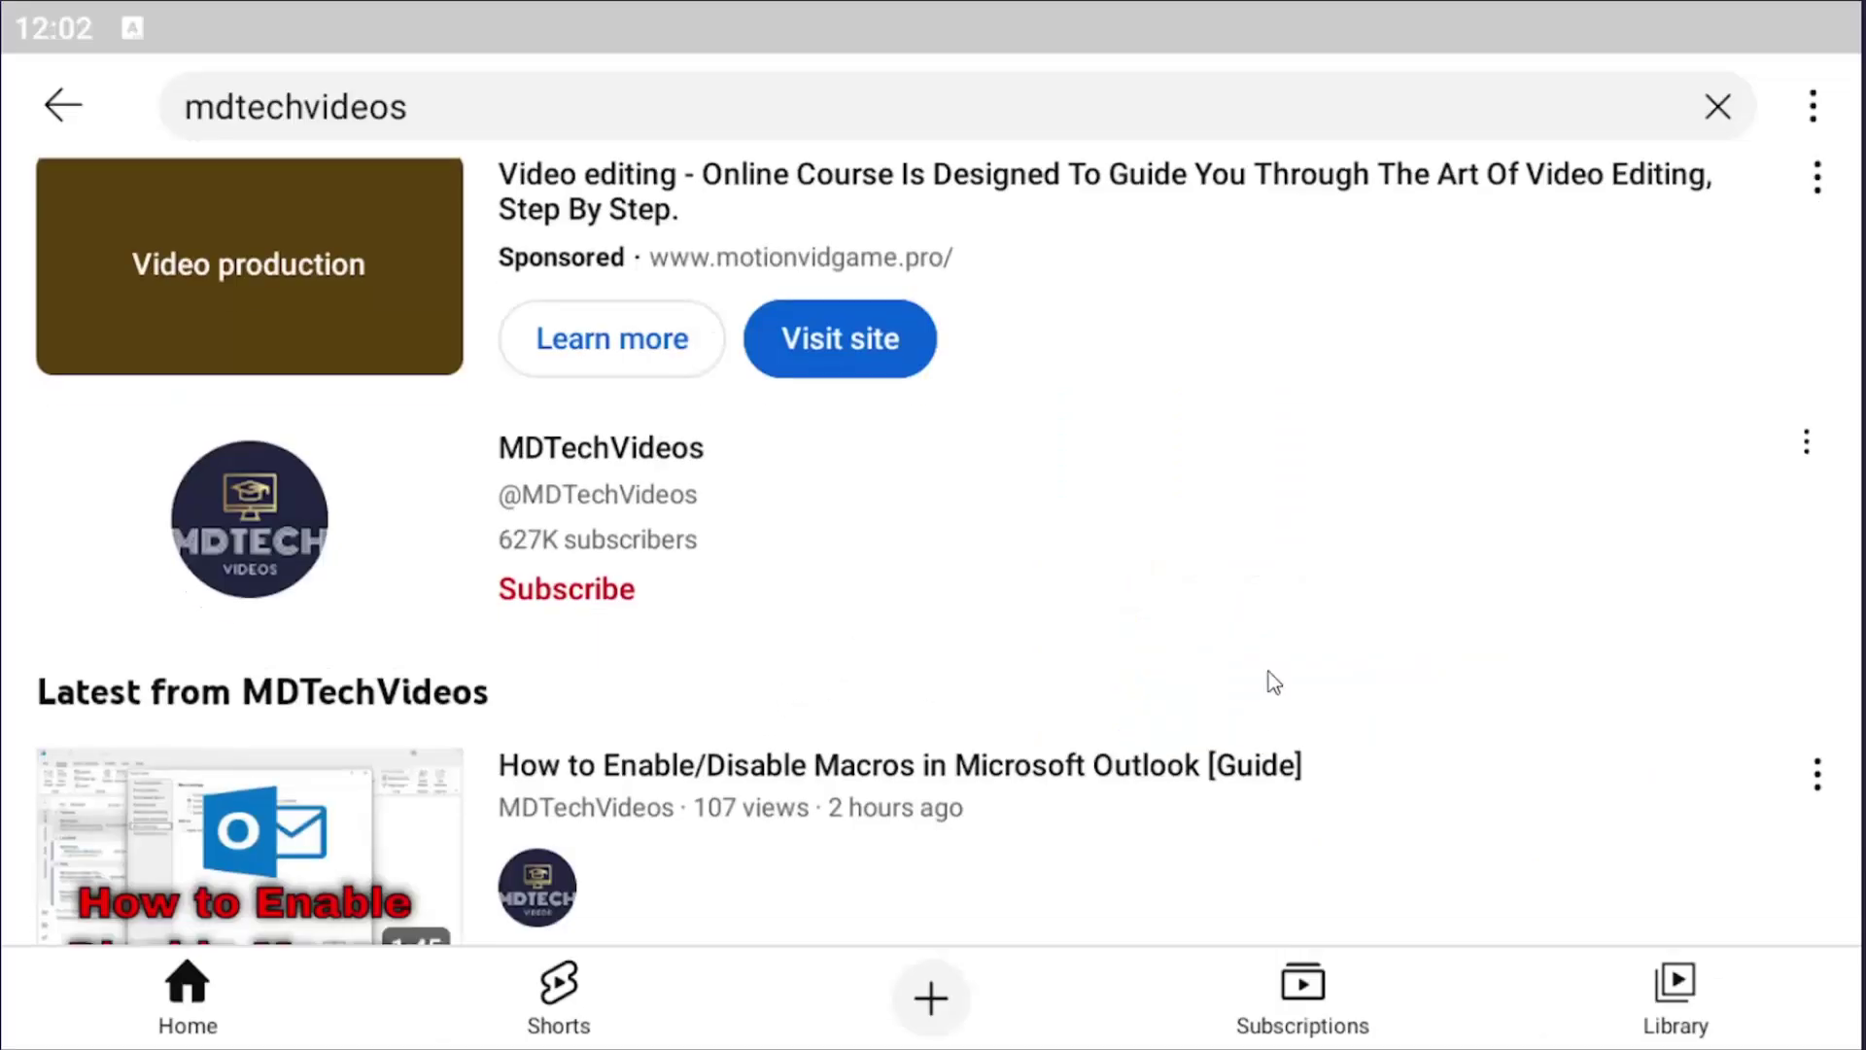
scroll(1270, 679, "down", 2)
scroll(1274, 633, "down", 2)
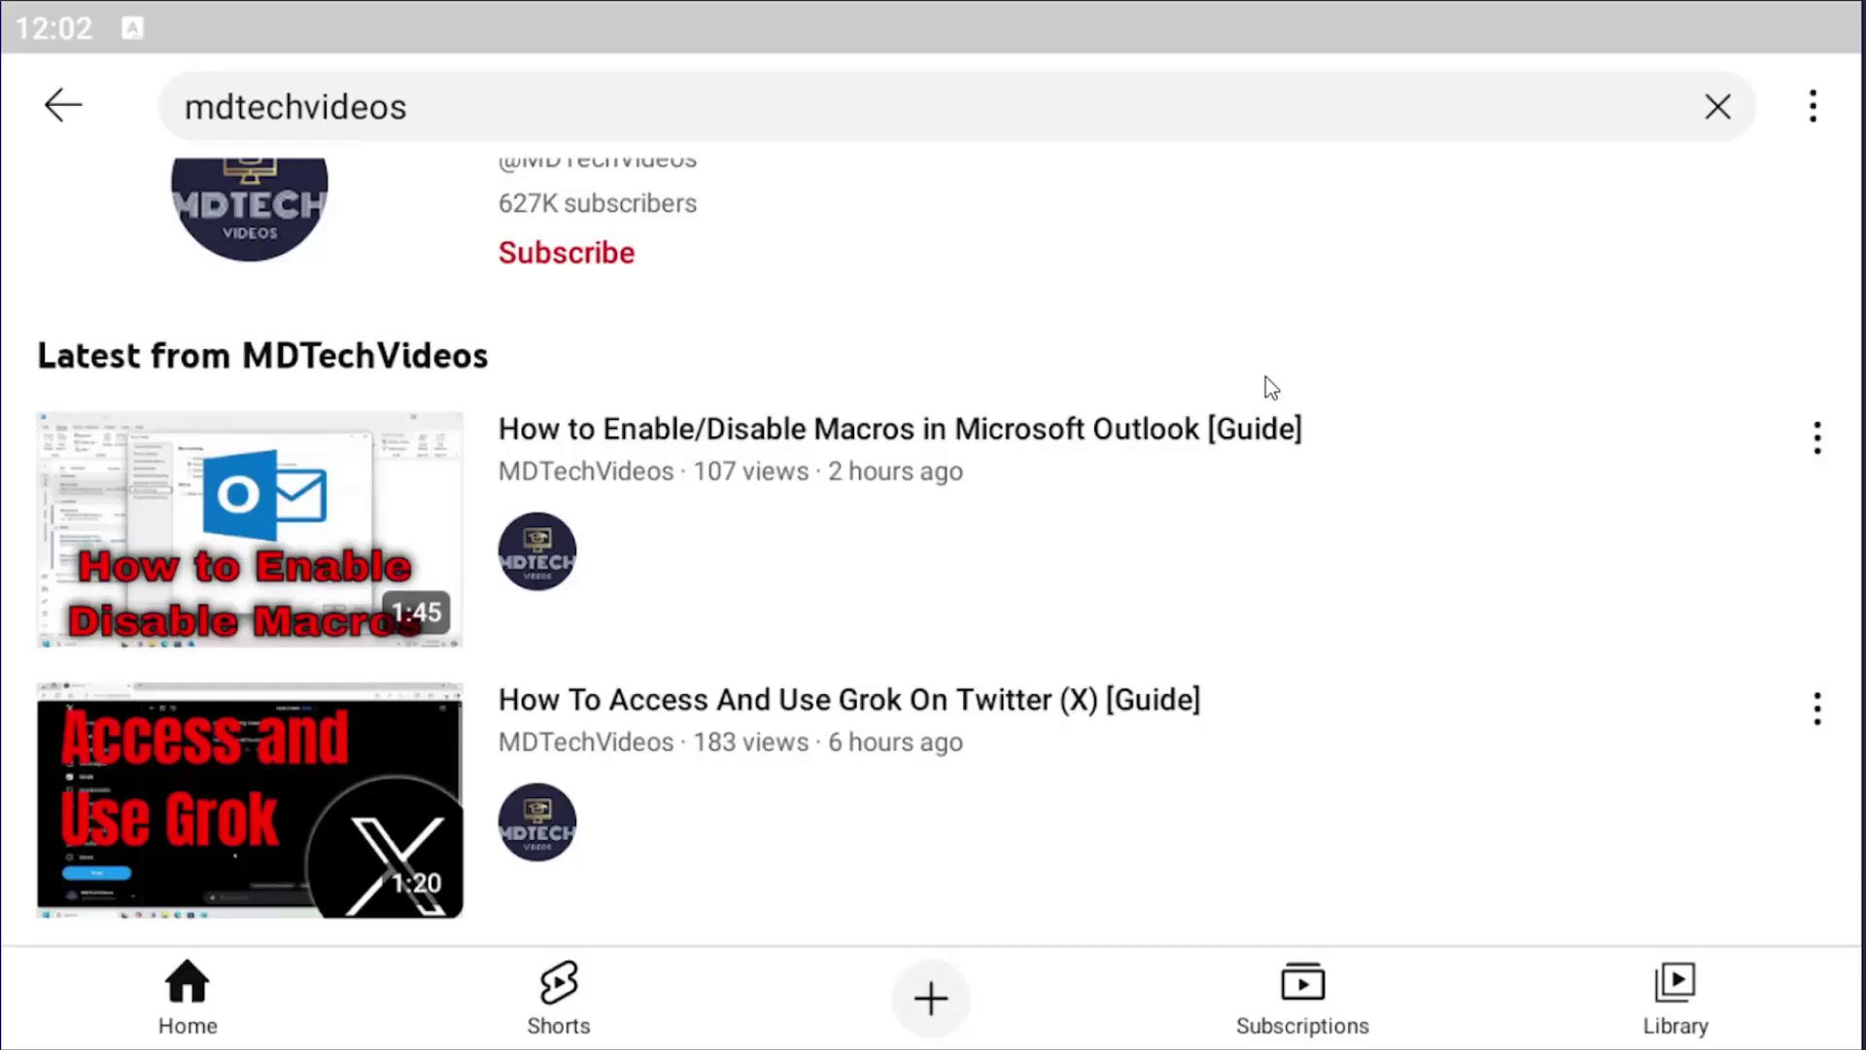
scroll(1266, 388, "up", 1)
scroll(1271, 534, "up", 2)
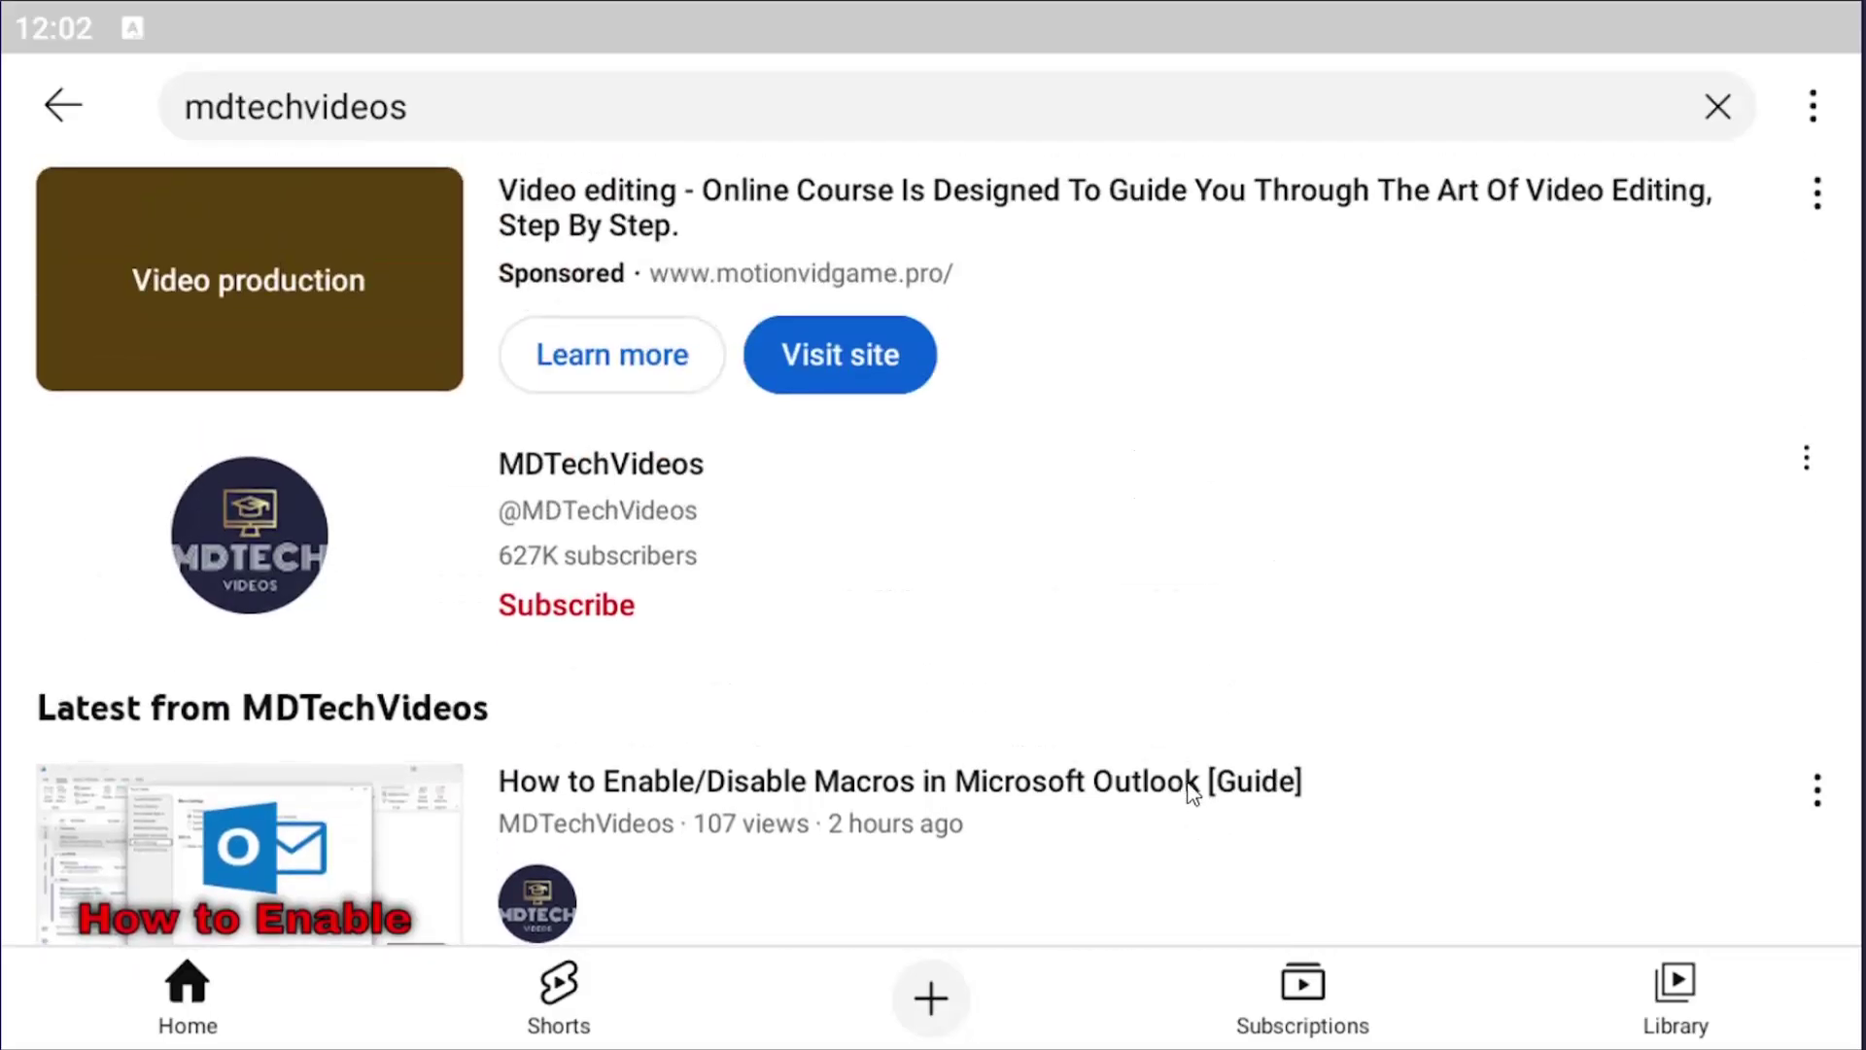